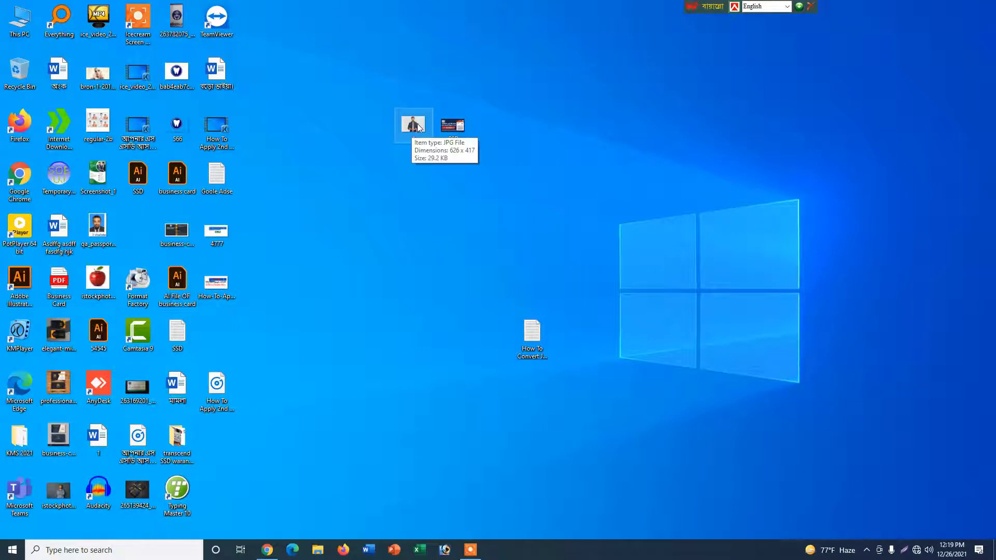
# Step: Preview the desktop image 1, close it, and set up its print with Microsoft Print to PDF as the printer
pyautogui.doubleClick(412, 127)
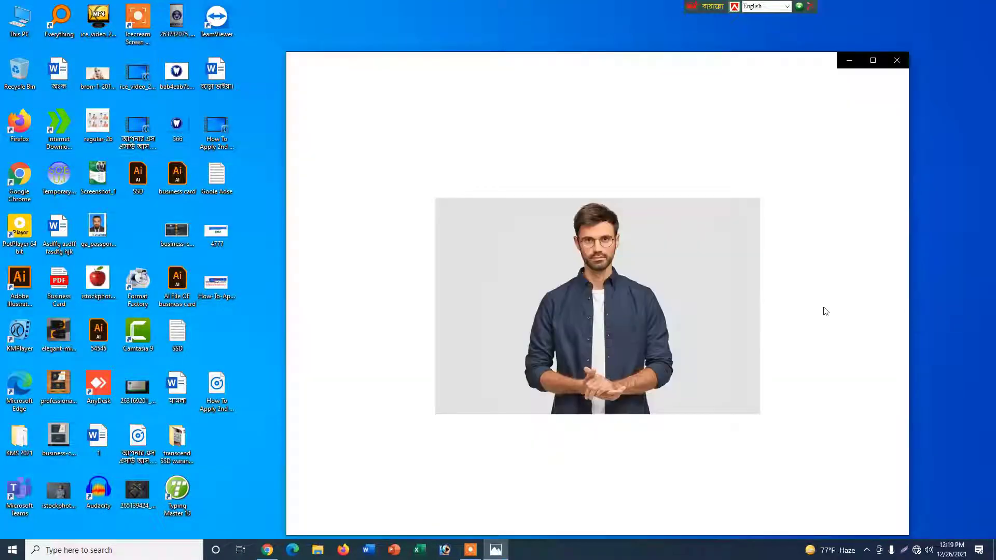
pyautogui.click(896, 60)
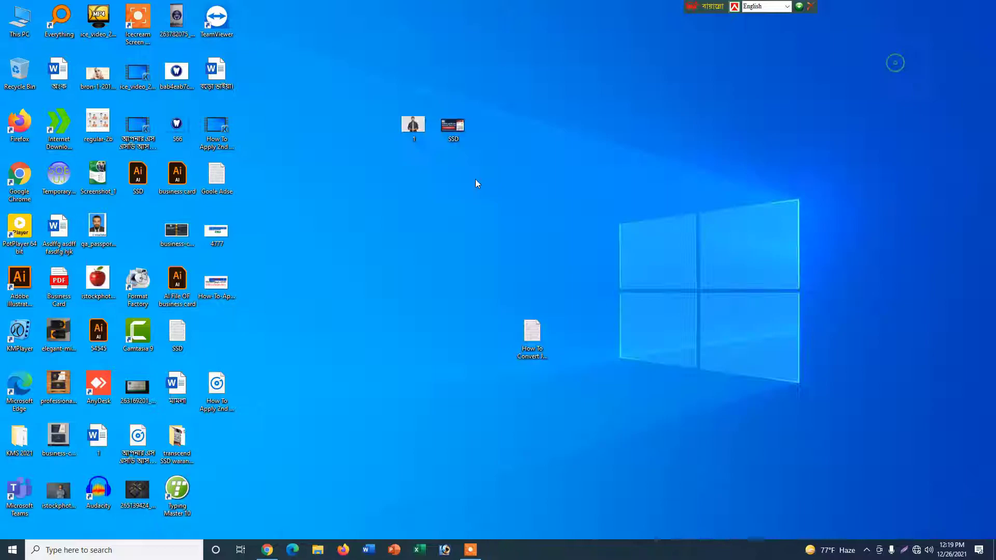
pyautogui.rightClick(409, 120)
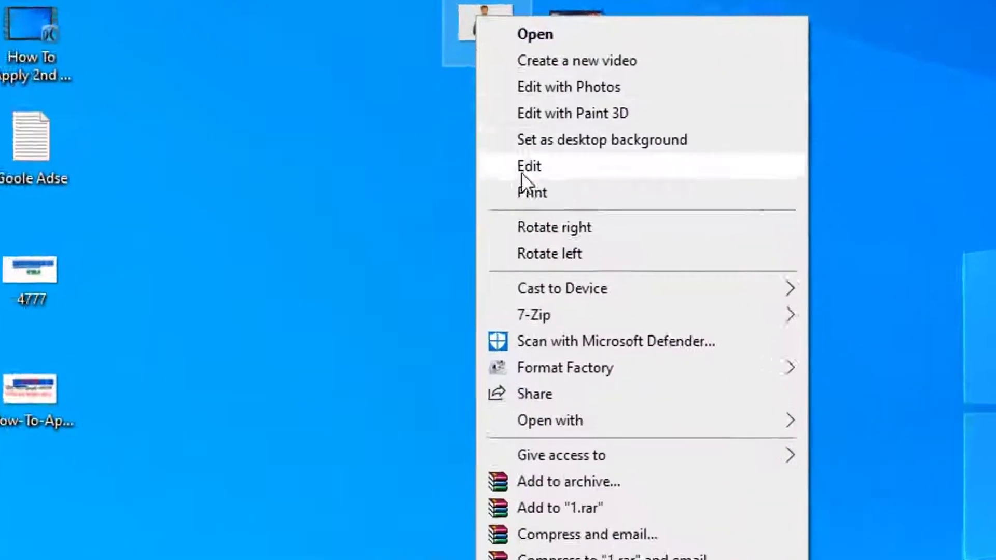
pyautogui.click(557, 192)
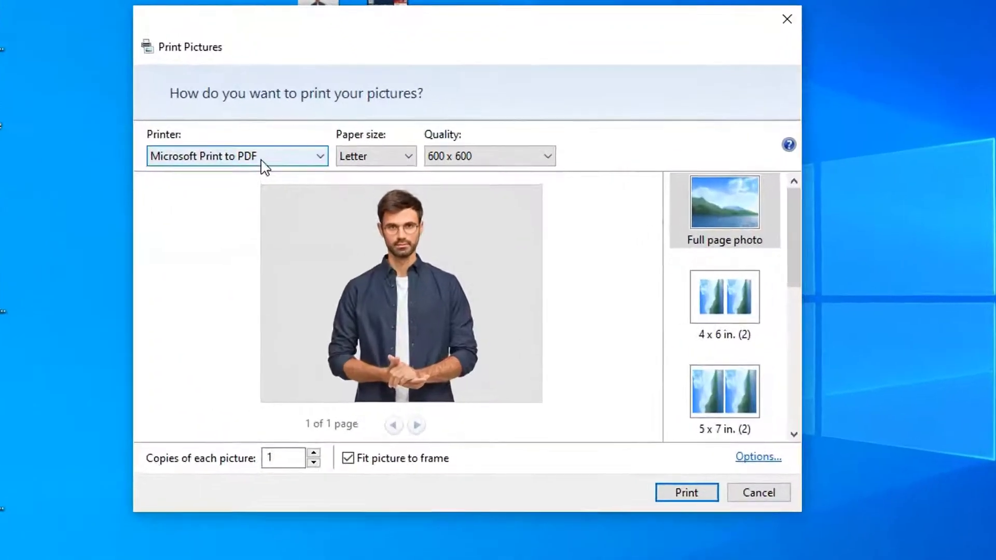
pyautogui.click(286, 190)
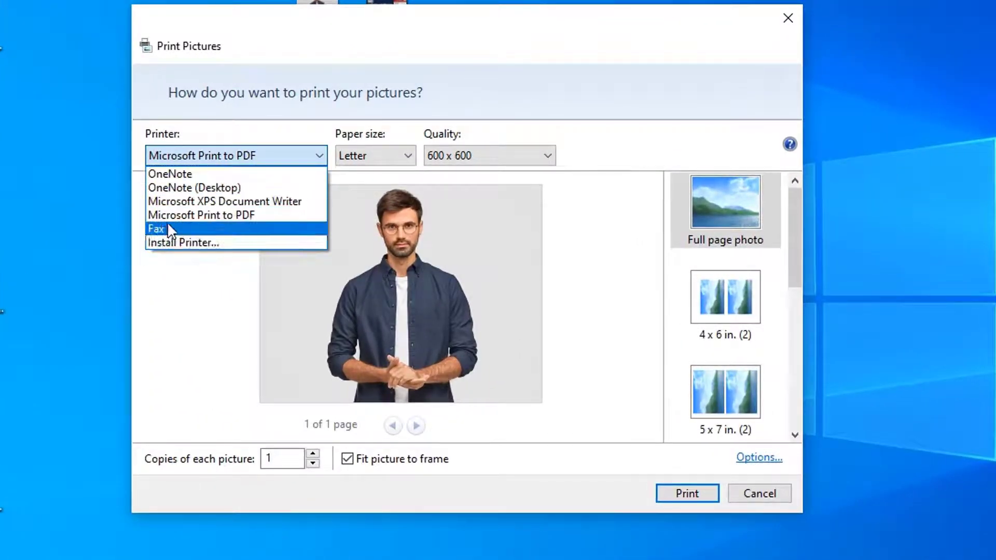
pyautogui.click(269, 220)
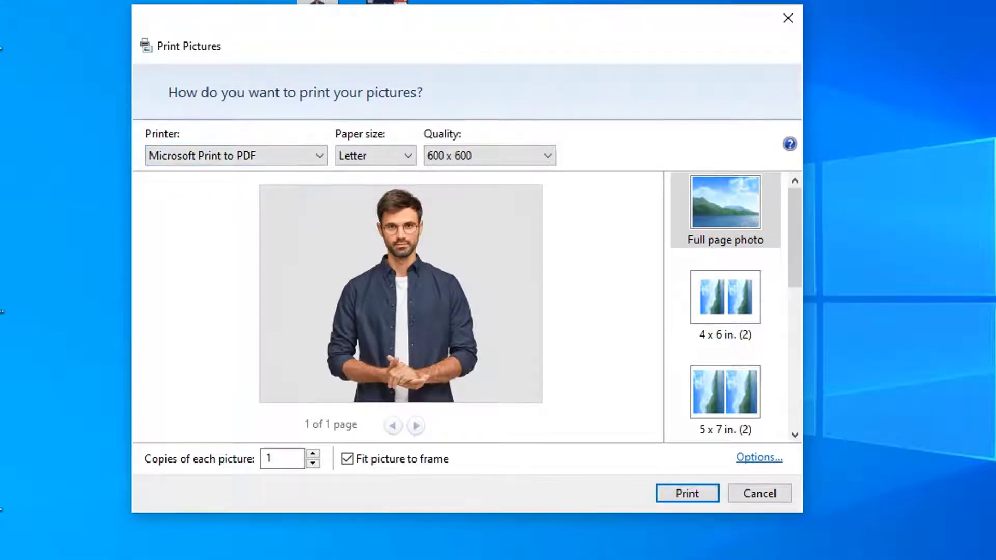
# Step: Print the picture to a PDF document named 1, saved on the Desktop
pyautogui.click(675, 499)
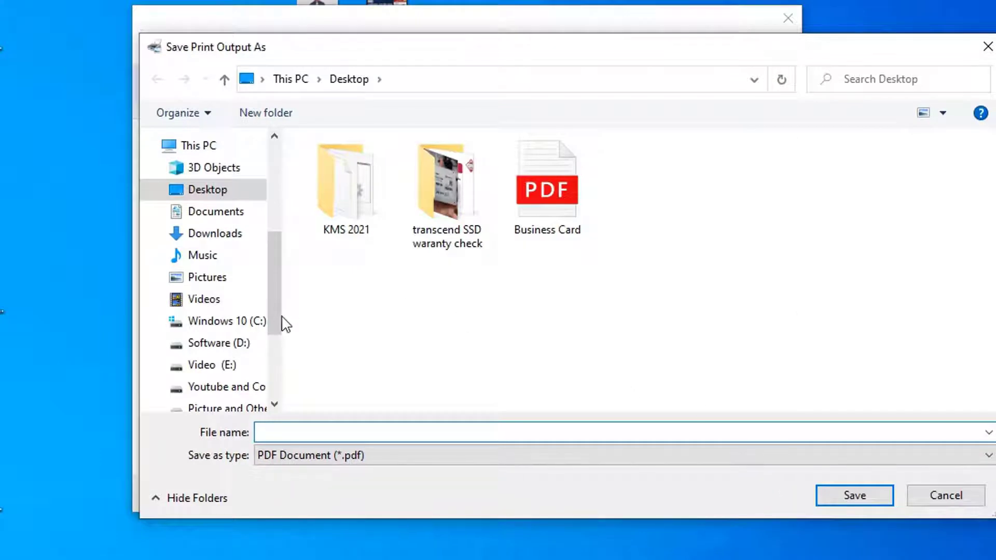
pyautogui.moveTo(278, 310); pyautogui.dragTo(284, 189)
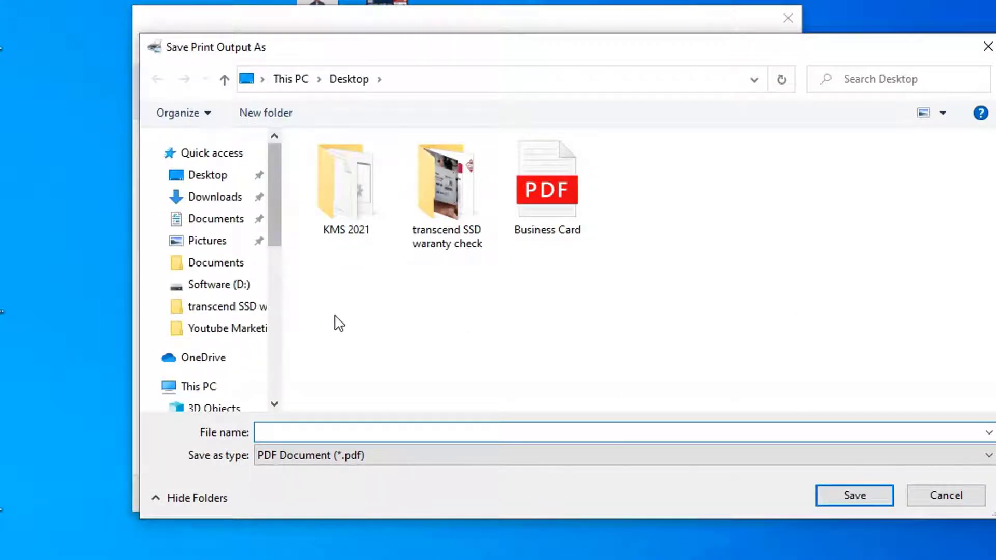
pyautogui.click(202, 163)
pyautogui.click(193, 176)
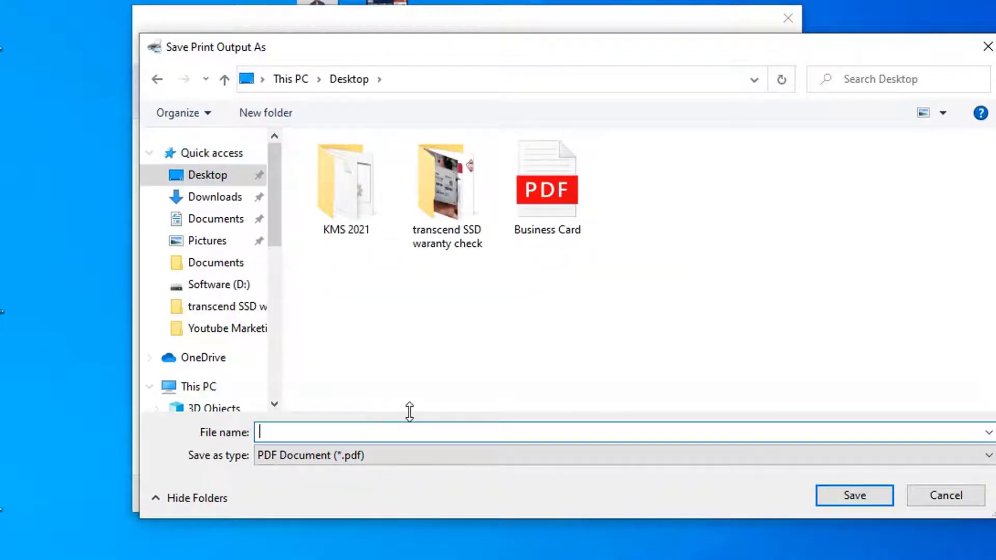
pyautogui.write('1')
pyautogui.press('Escape')
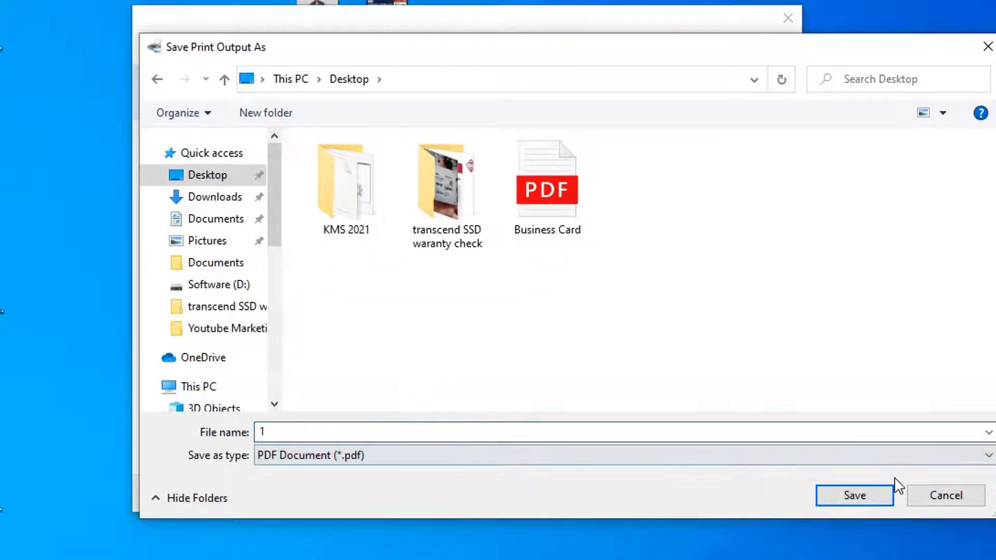
pyautogui.click(864, 499)
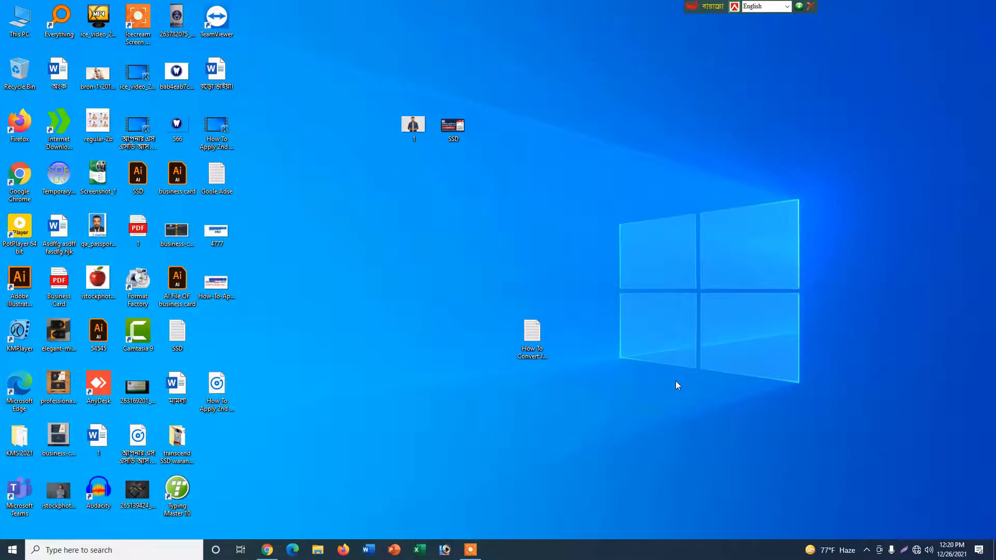
# Step: Open the new PDF 1 from the desktop to check it, close it and refresh the desktop
pyautogui.doubleClick(136, 236)
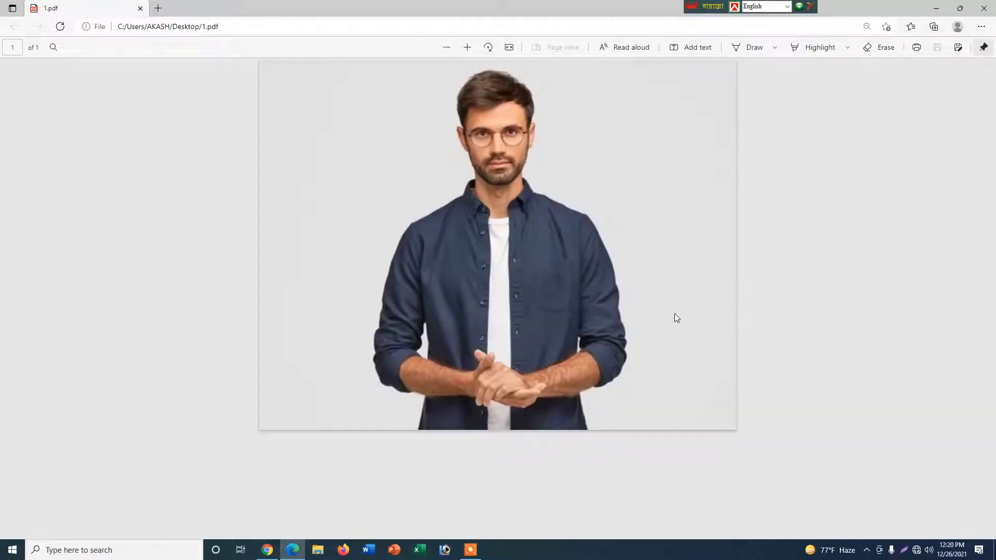
pyautogui.click(984, 8)
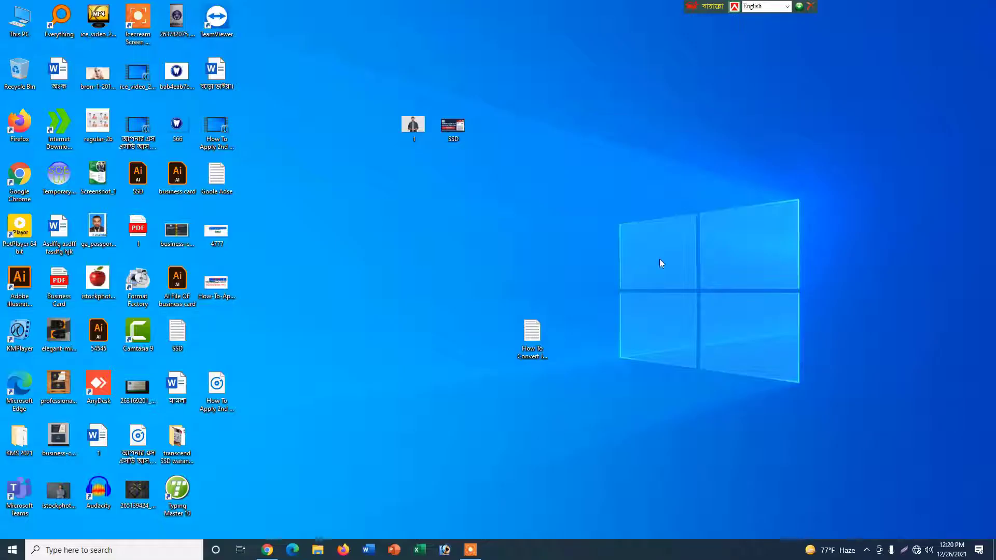
pyautogui.rightClick(638, 246)
pyautogui.click(659, 275)
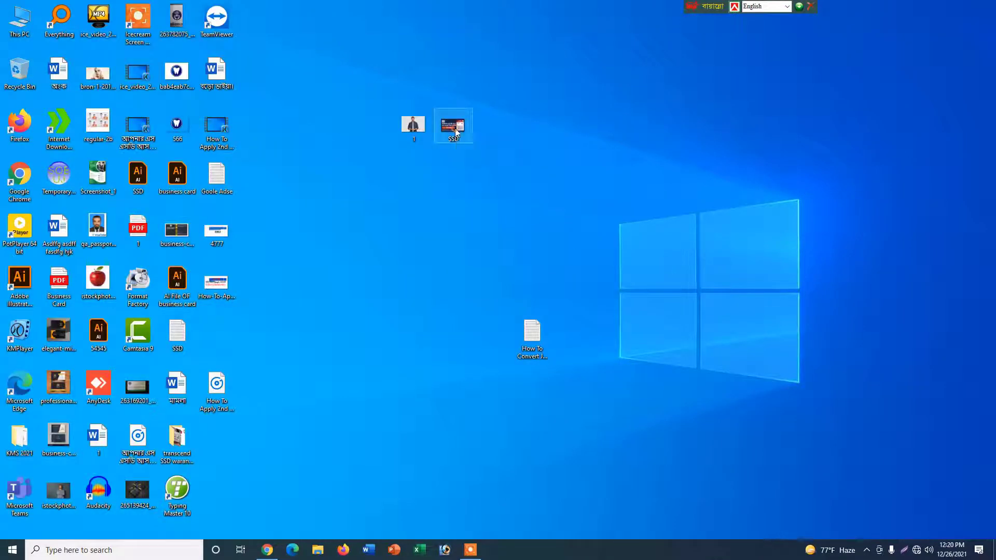
# Step: Open the print setup for the SSD image and view the original picture beside it for comparison
pyautogui.rightClick(456, 129)
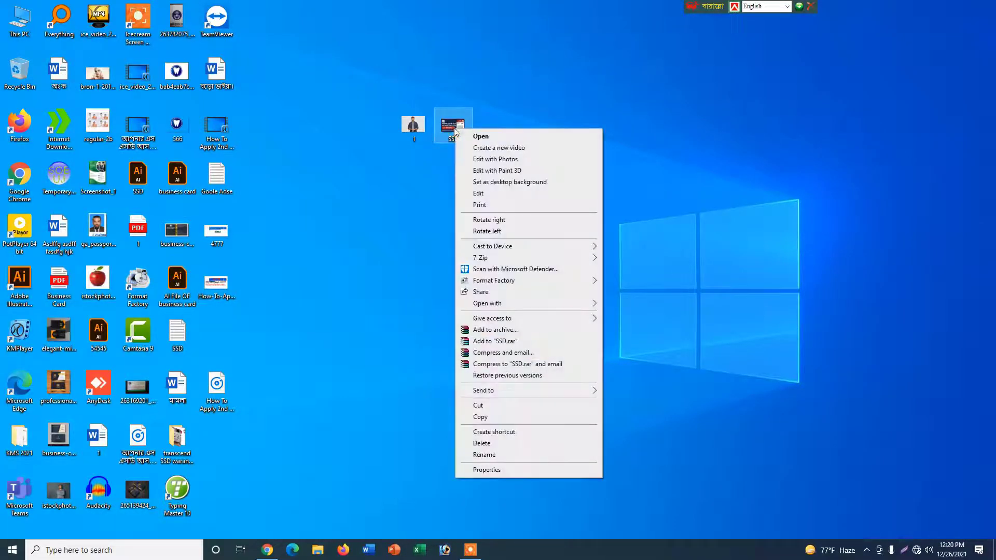
pyautogui.click(482, 205)
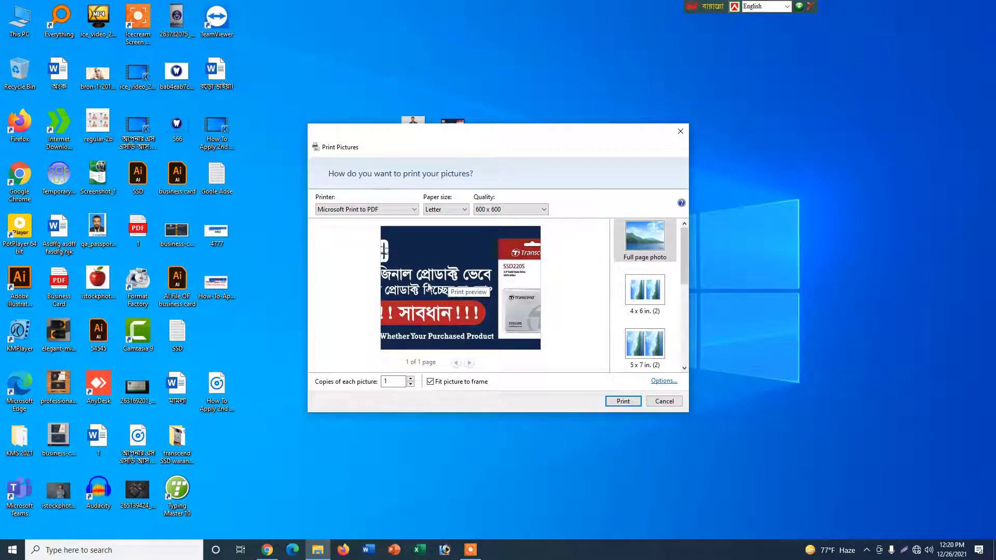
pyautogui.moveTo(497, 143); pyautogui.dragTo(674, 137)
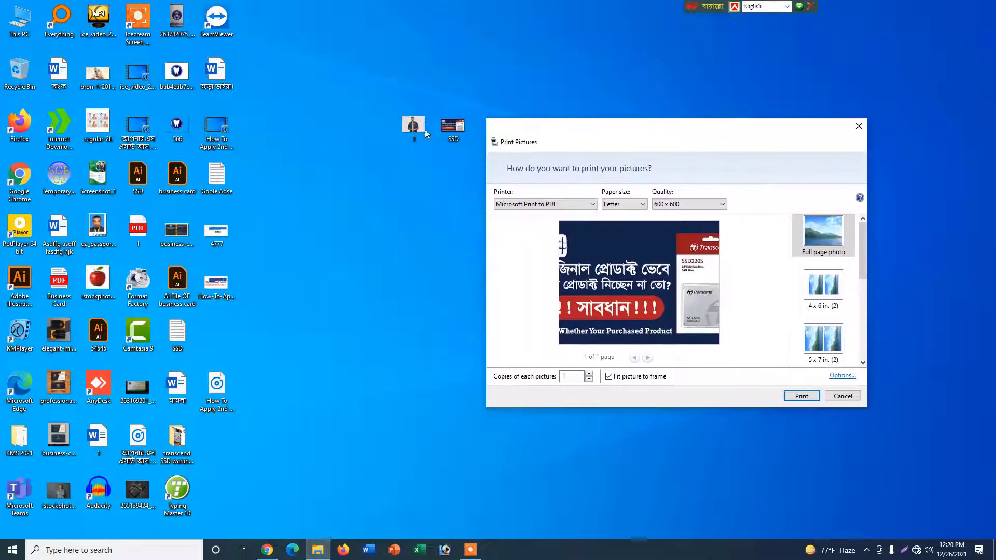
pyautogui.press('Escape')
pyautogui.press('Return')
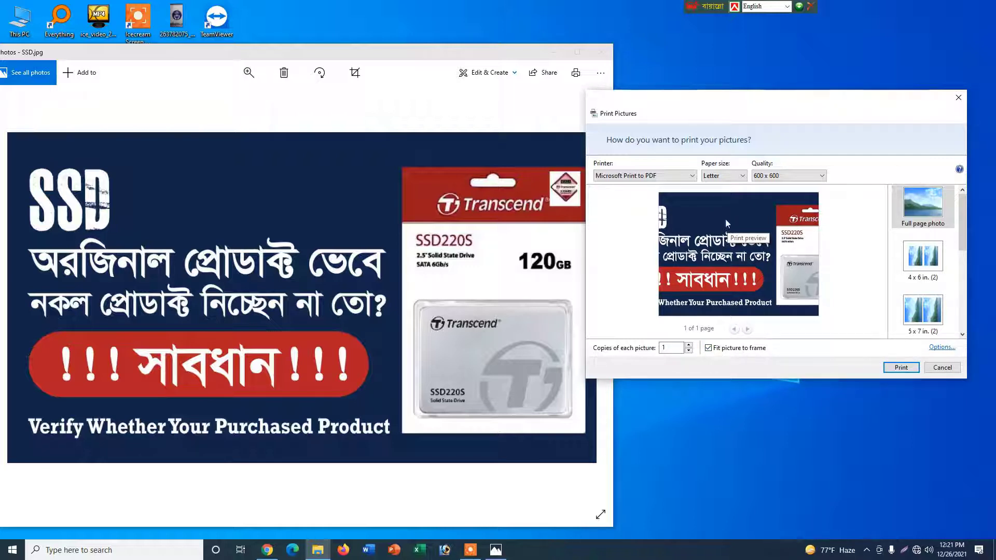
# Step: Try printing the SSD image to PDF without fitting it to the frame, cancel, and close the picture
pyautogui.click(726, 351)
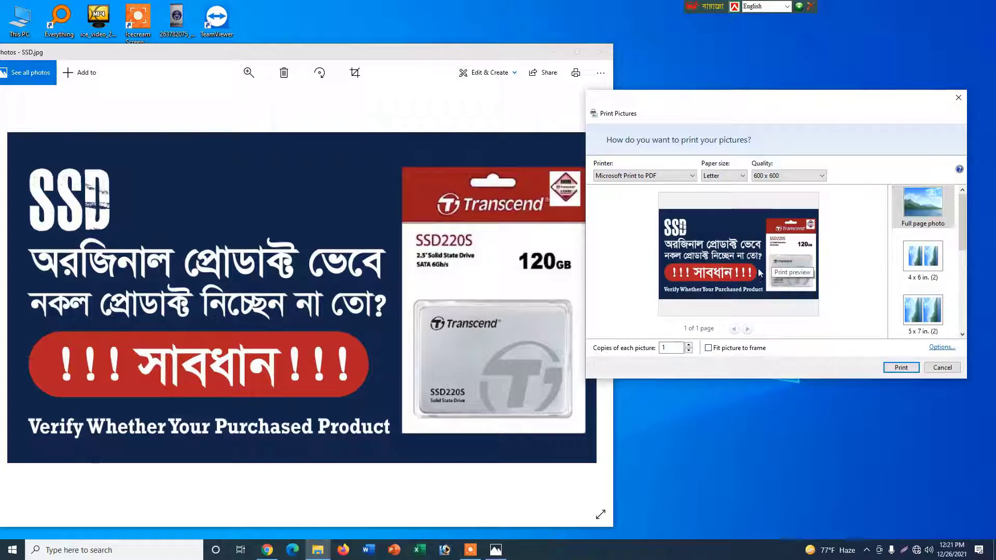
pyautogui.click(898, 368)
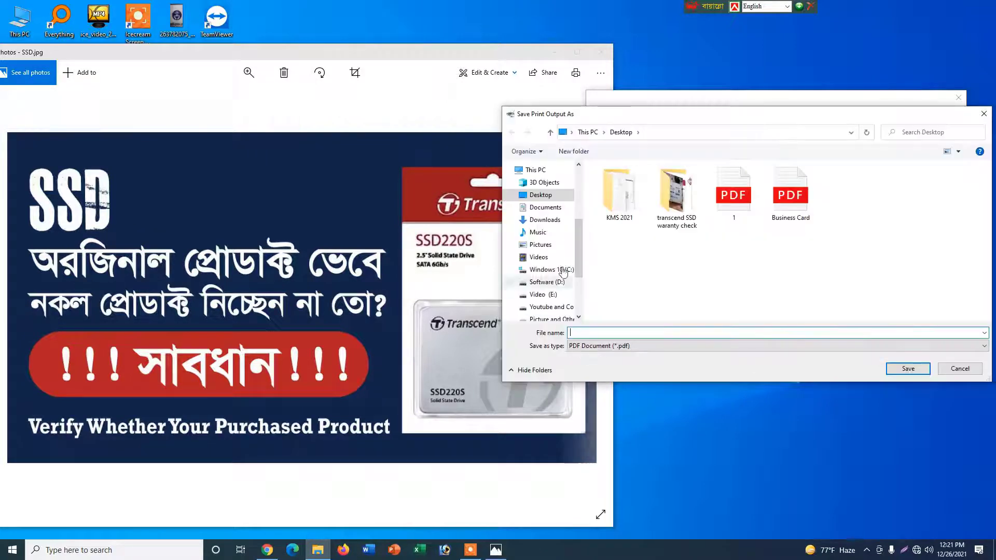
pyautogui.click(959, 371)
pyautogui.click(956, 97)
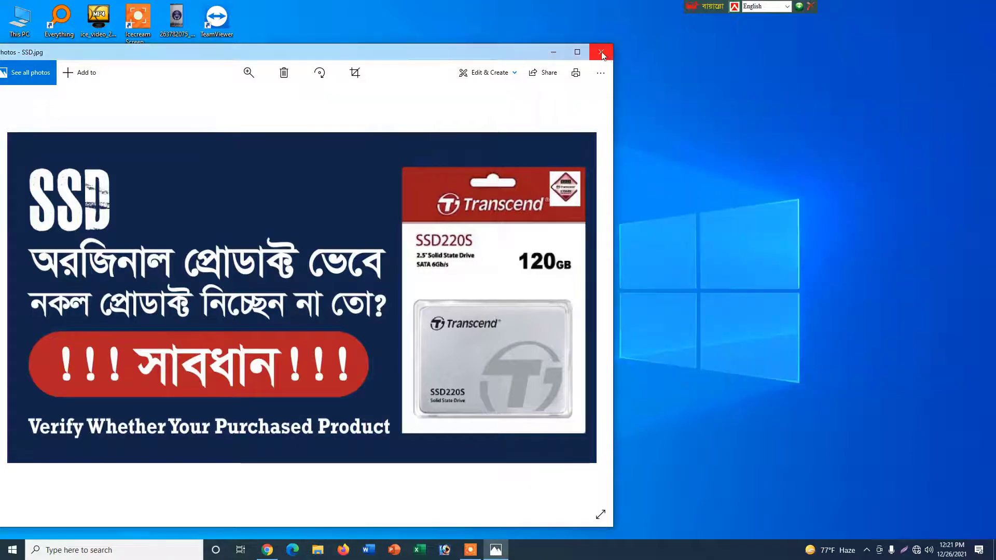
pyautogui.click(602, 52)
pyautogui.rightClick(675, 79)
pyautogui.click(708, 111)
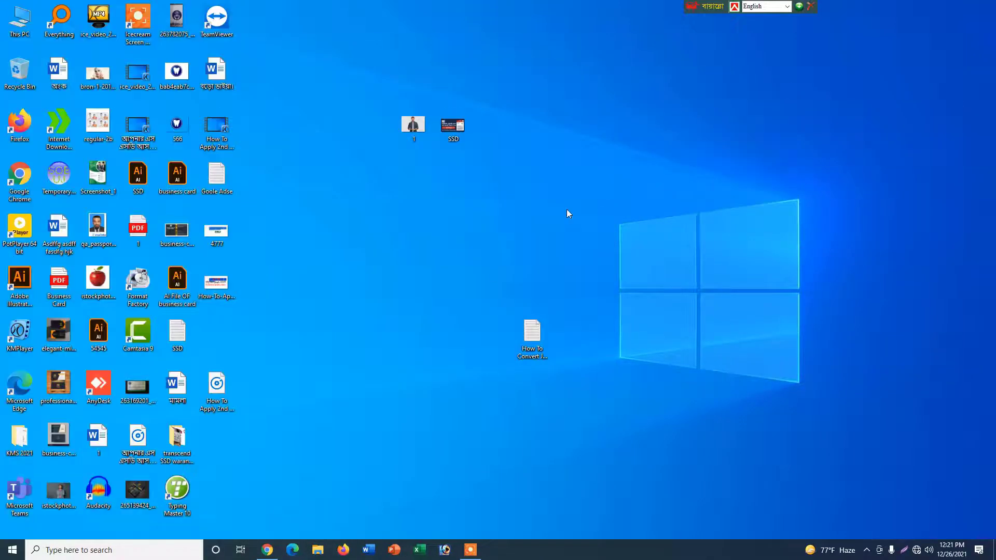
# Step: Switch to Chrome, close the promotional mail tab and load SSD.jpg from the desktop in the empty tab
pyautogui.click(268, 550)
pyautogui.click(425, 8)
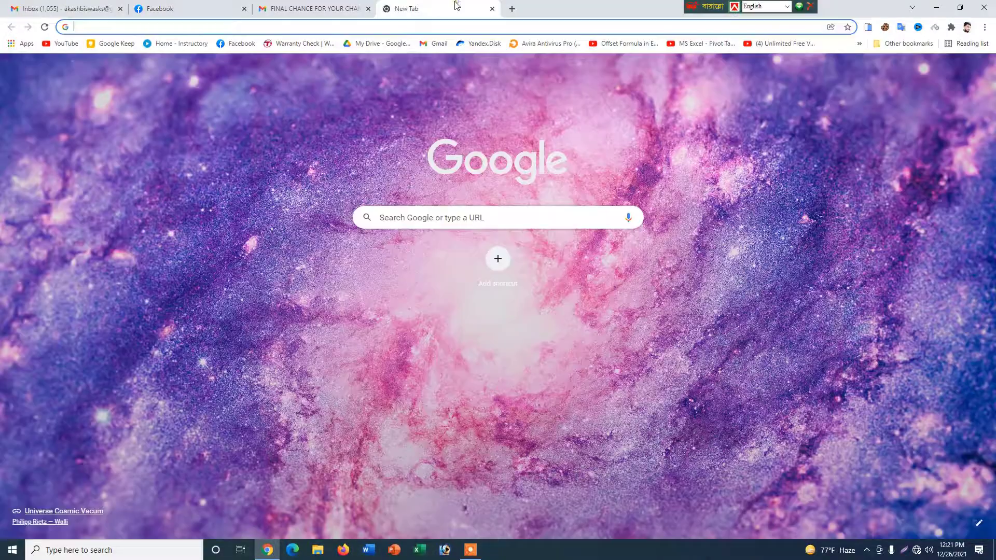
pyautogui.click(369, 8)
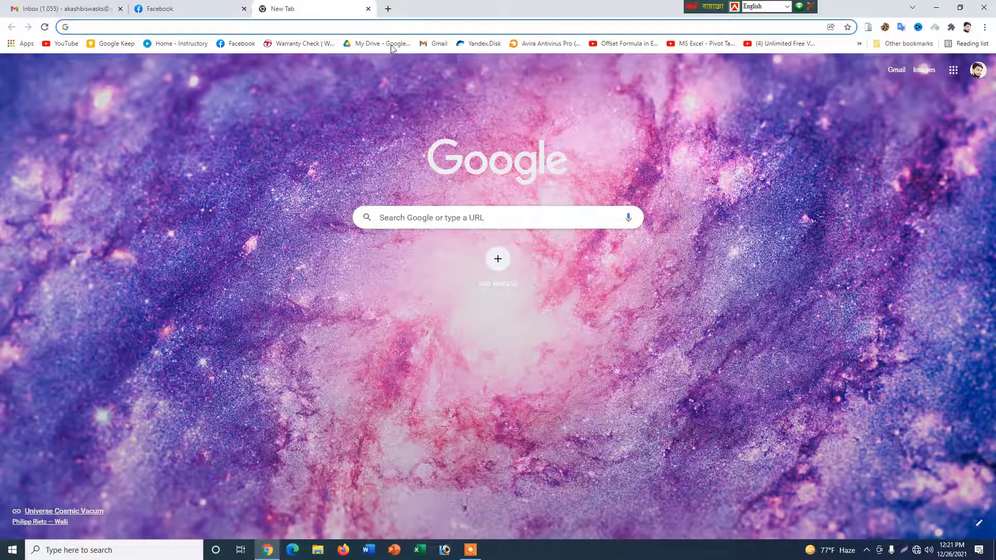
pyautogui.click(937, 7)
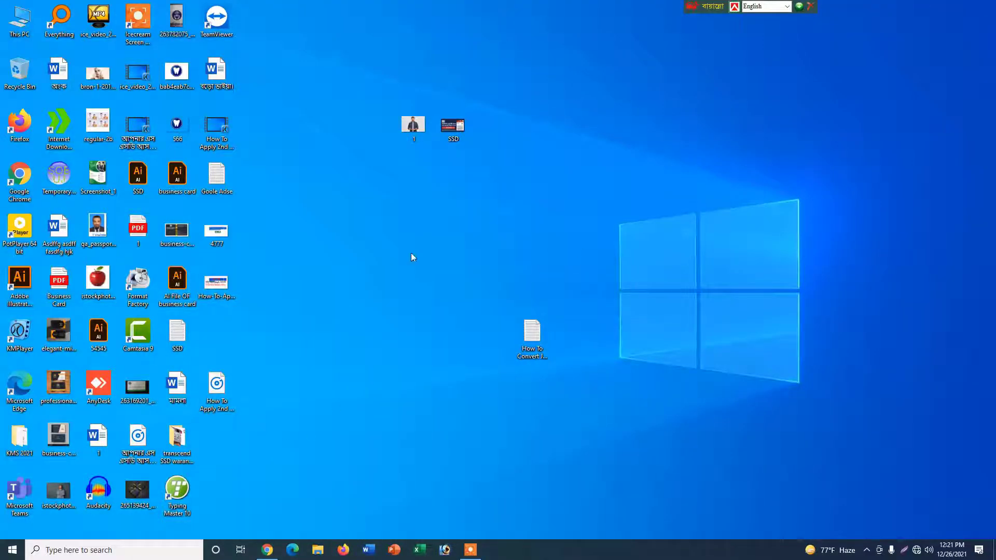
pyautogui.moveTo(453, 219); pyautogui.dragTo(305, 27)
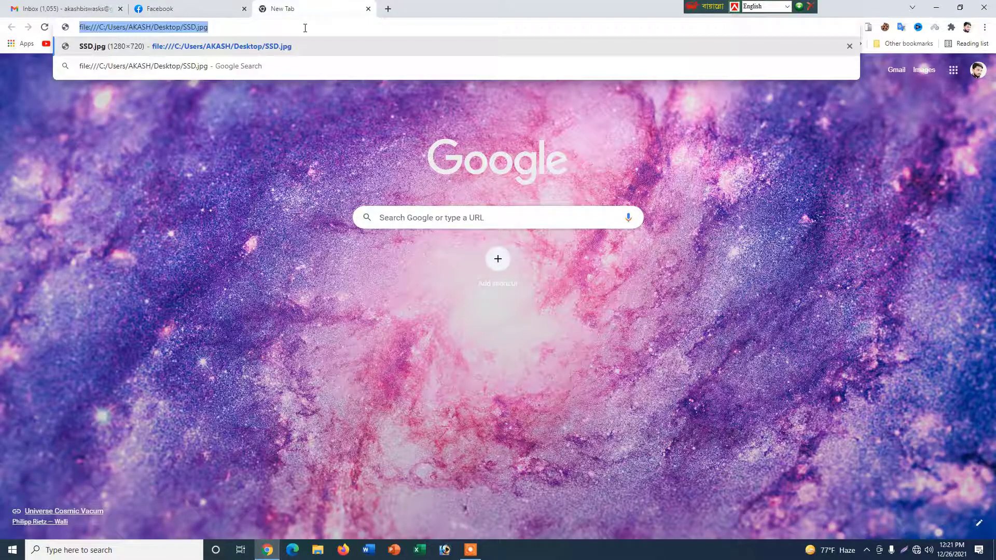
pyautogui.press('Return')
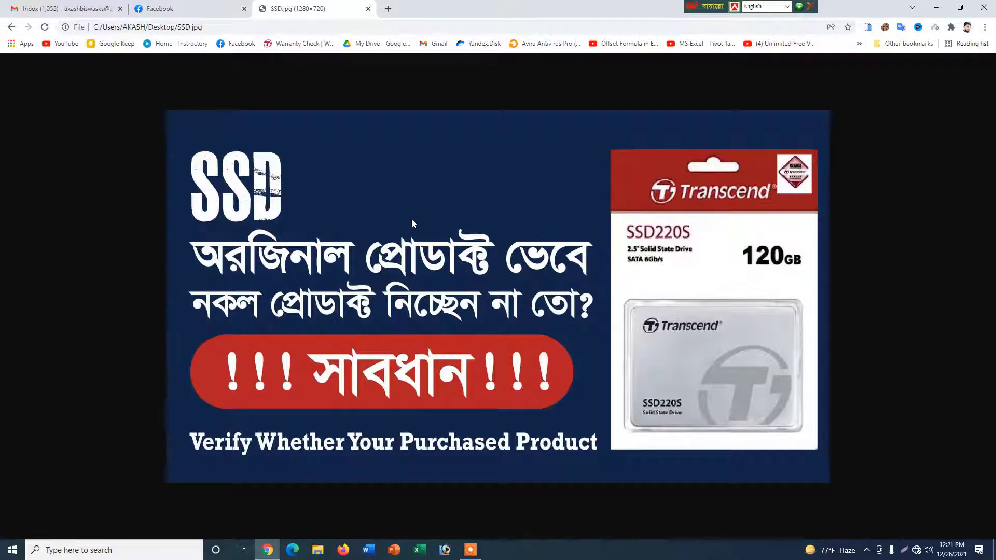
# Step: Open the print preview for SSD.jpg, try the Landscape layout and return the layout to Portrait
pyautogui.hotkey('ctrl', 'p')
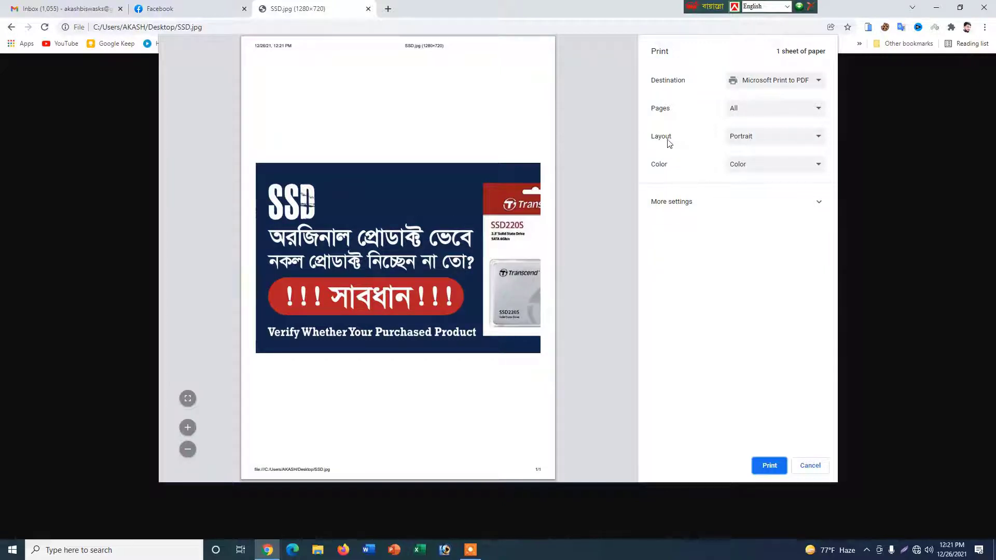
pyautogui.click(767, 140)
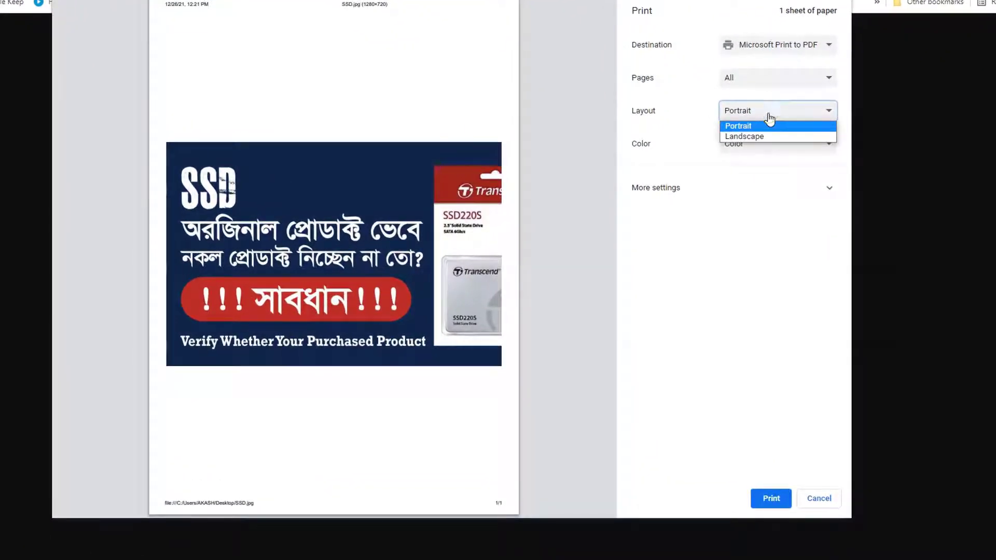
pyautogui.click(756, 136)
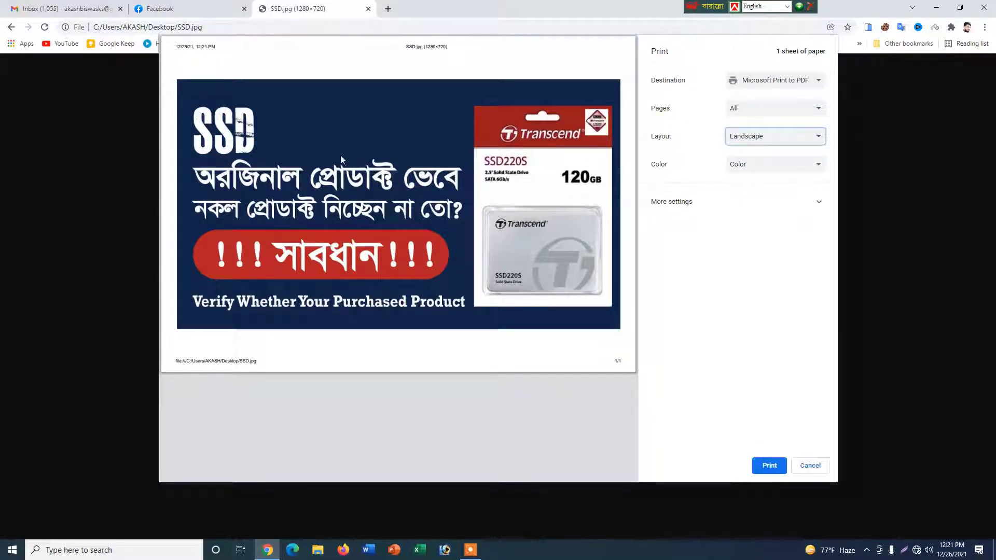
pyautogui.click(731, 142)
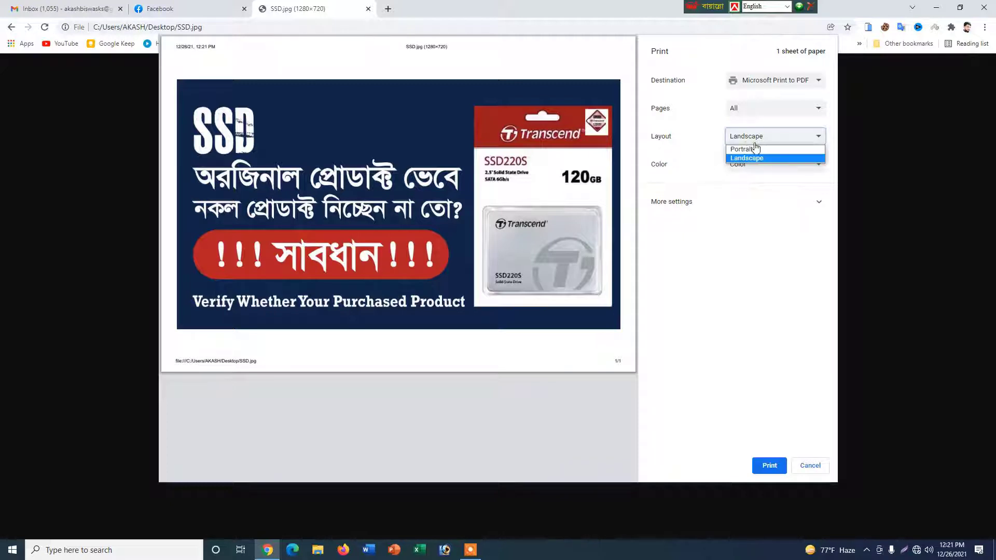
pyautogui.click(753, 149)
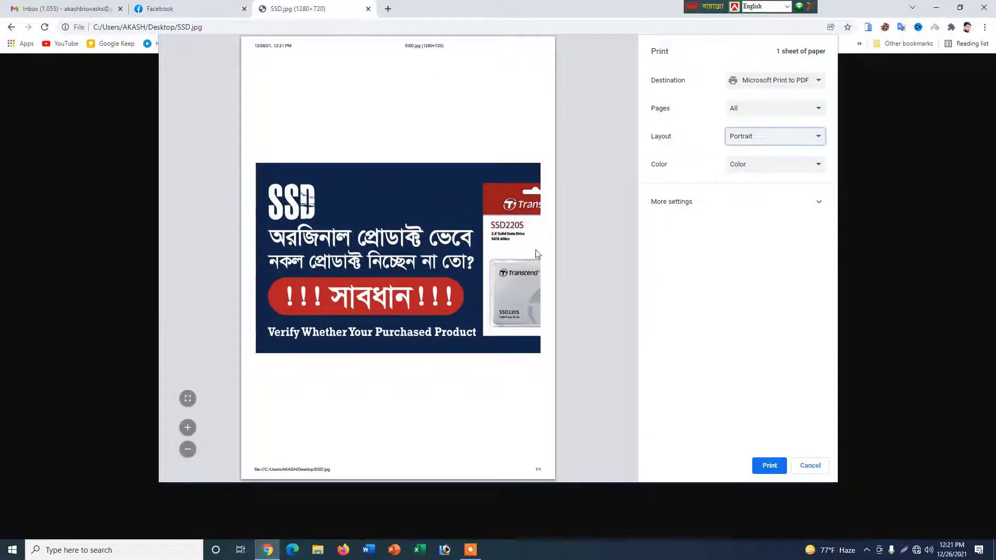
# Step: Expand the additional print settings, try the Default scale and return the scale to Custom
pyautogui.click(718, 211)
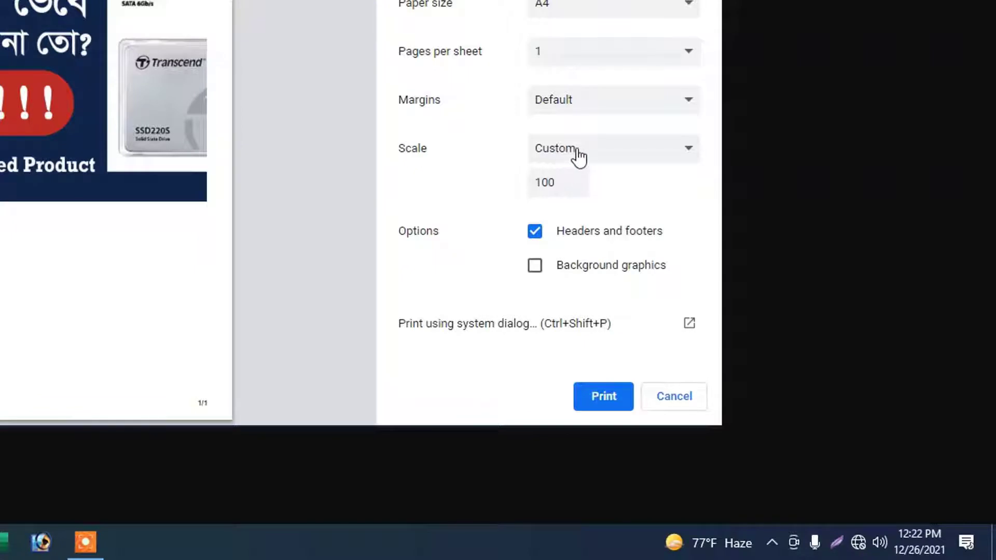
pyautogui.click(602, 160)
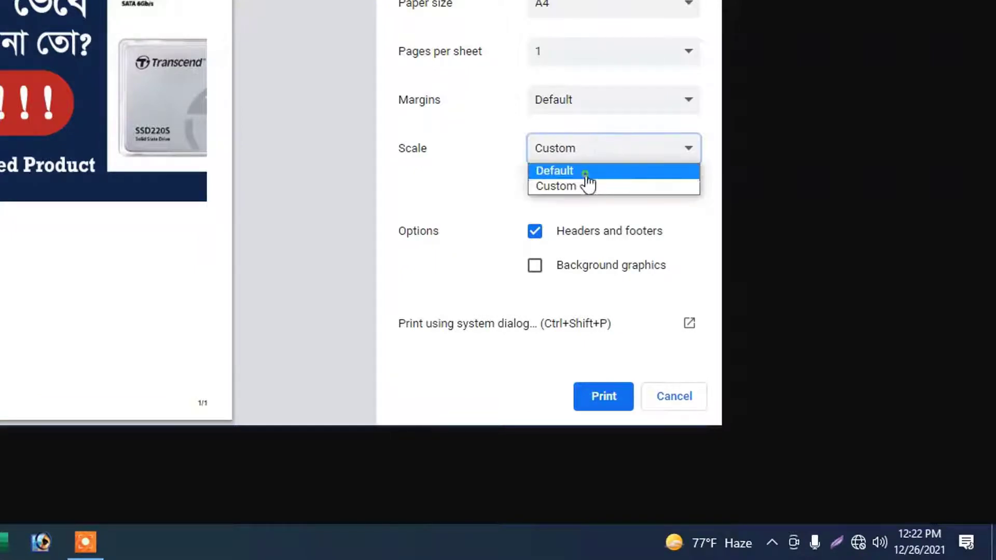
pyautogui.click(590, 171)
pyautogui.click(590, 149)
pyautogui.click(576, 186)
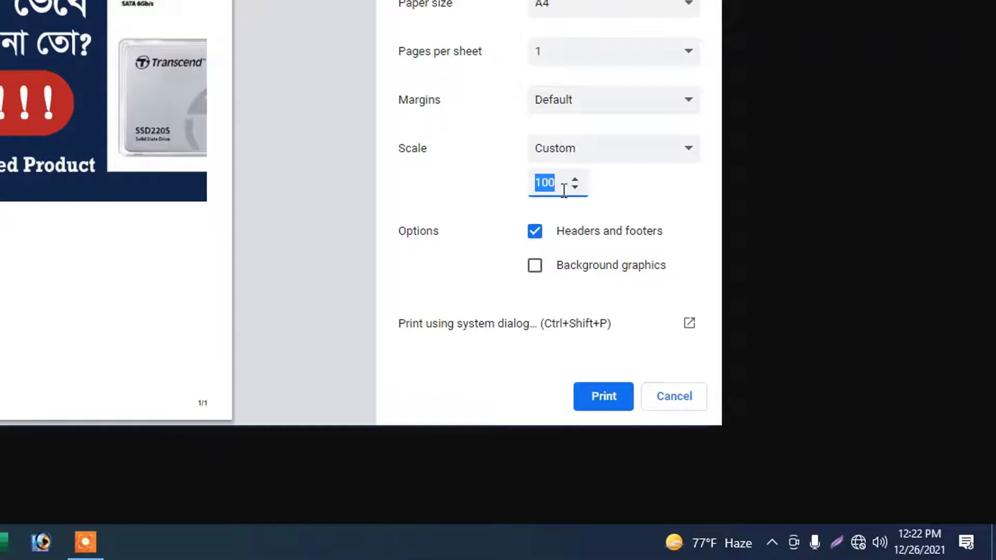
# Step: Reduce the custom print scale to 78 so the whole SSD image fits the page width
pyautogui.click(575, 179)
pyautogui.click(572, 188)
pyautogui.click(572, 188)
pyautogui.click(572, 188)
pyautogui.click(571, 187)
pyautogui.click(571, 187)
pyautogui.click(571, 188)
pyautogui.click(572, 188)
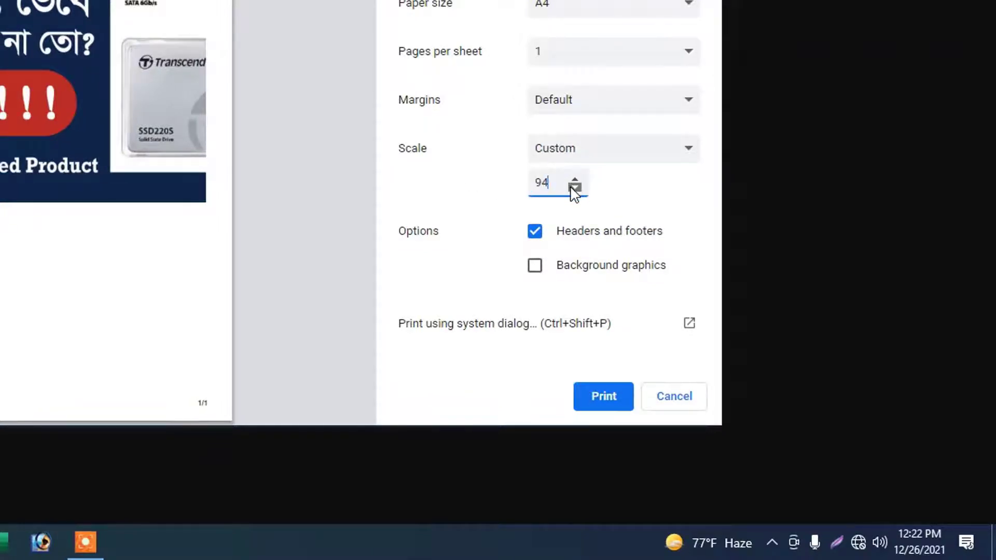
pyautogui.click(575, 188)
pyautogui.click(575, 188)
pyautogui.click(575, 188)
pyautogui.click(575, 188)
pyautogui.click(575, 188)
pyautogui.click(575, 188)
pyautogui.click(575, 187)
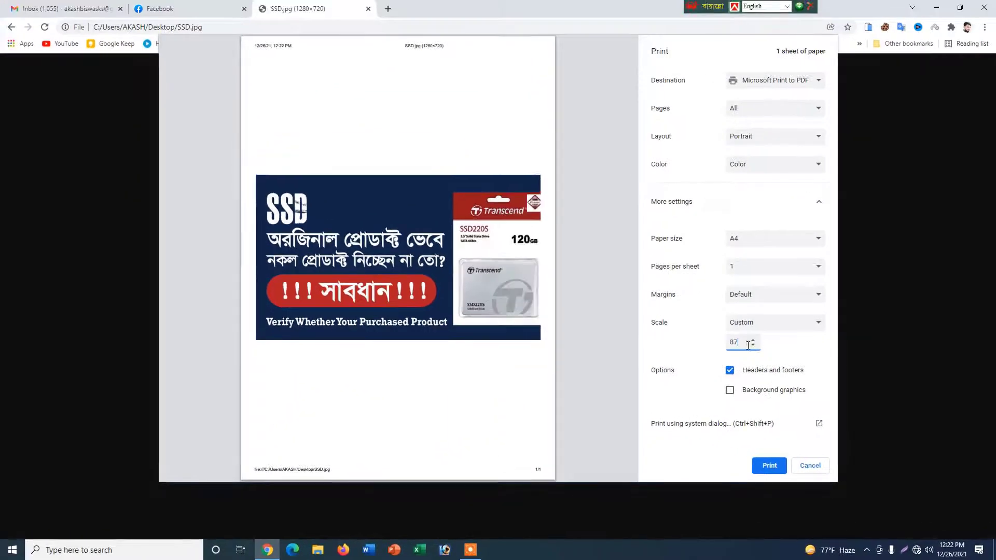
pyautogui.click(753, 345)
pyautogui.click(753, 345)
pyautogui.click(753, 345)
pyautogui.click(752, 345)
pyautogui.click(753, 345)
pyautogui.click(753, 345)
pyautogui.click(752, 345)
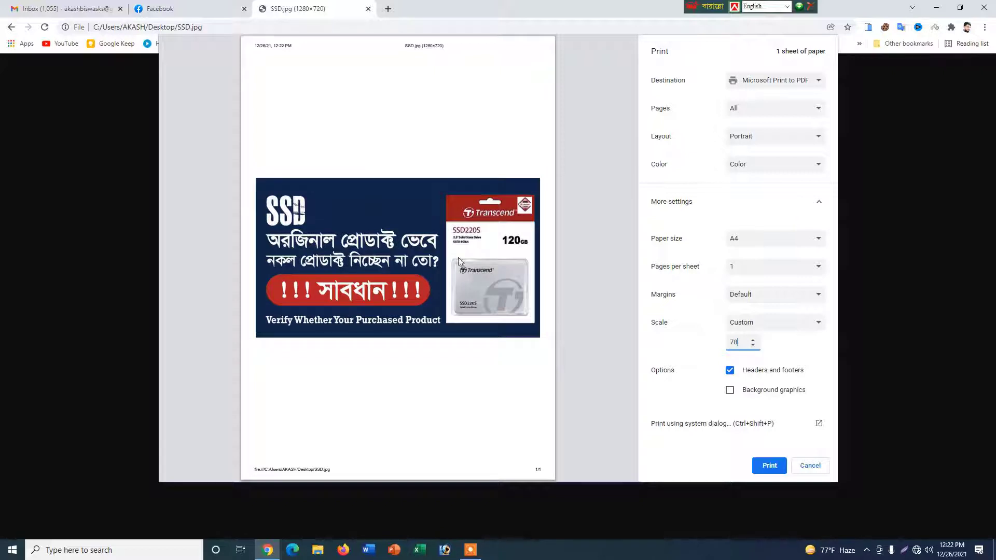
# Step: Start printing the SSD image to PDF with the file name asa, cancel the save and minimise the browser
pyautogui.click(769, 466)
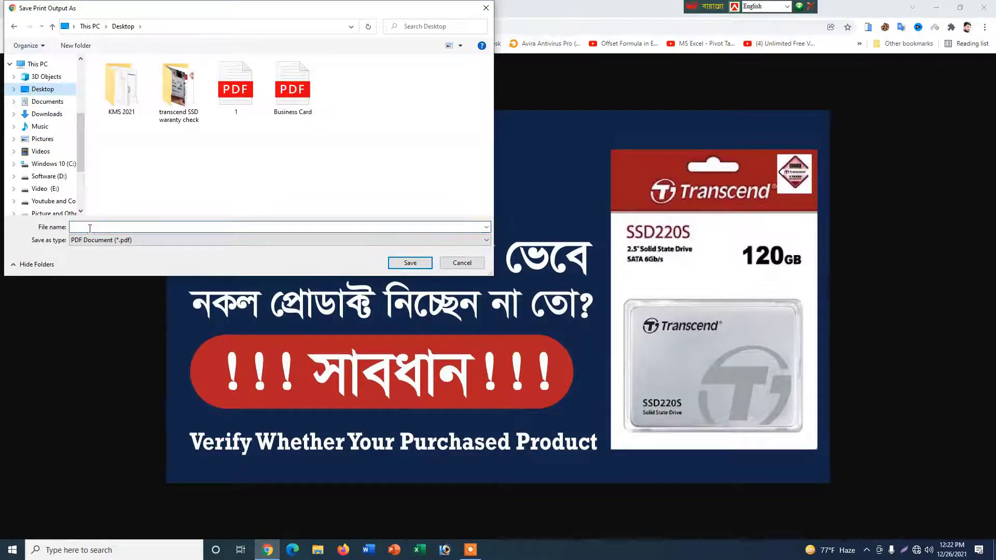
pyautogui.write('ssd')
pyautogui.click(410, 262)
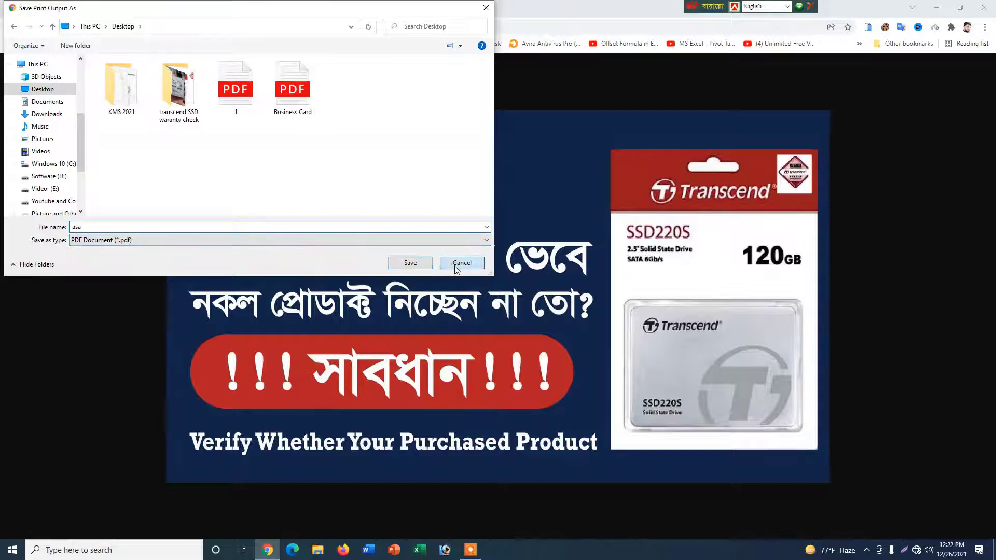
pyautogui.click(937, 8)
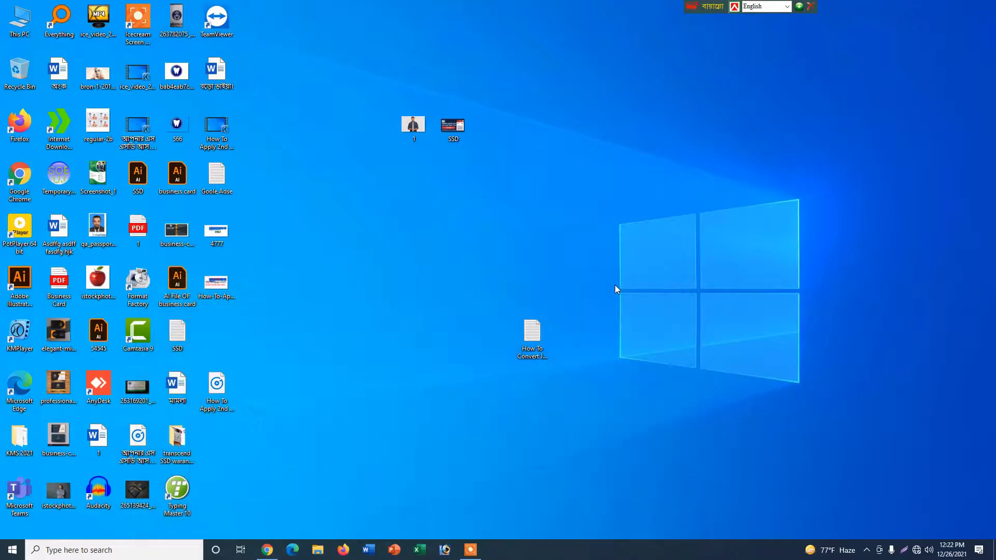